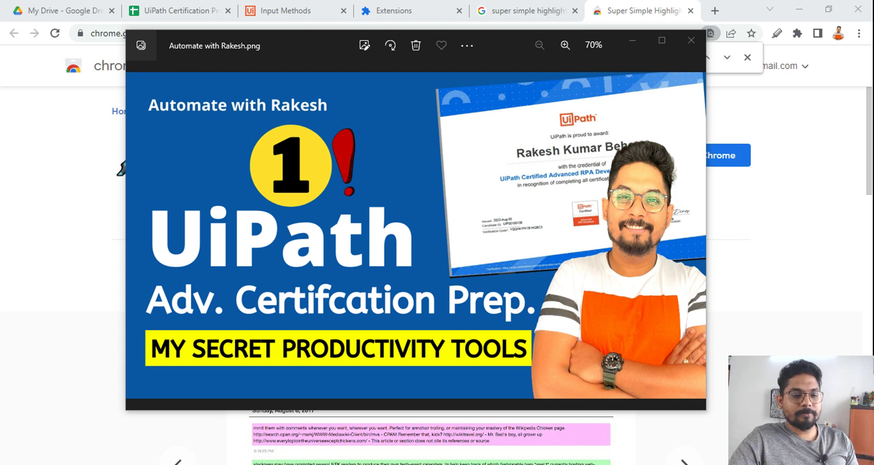
# Switch to the Notepad notes and read through the two certification ground rules and the sense-of-accomplishment remark.
pyautogui.hotkey('alt', 'Tab')
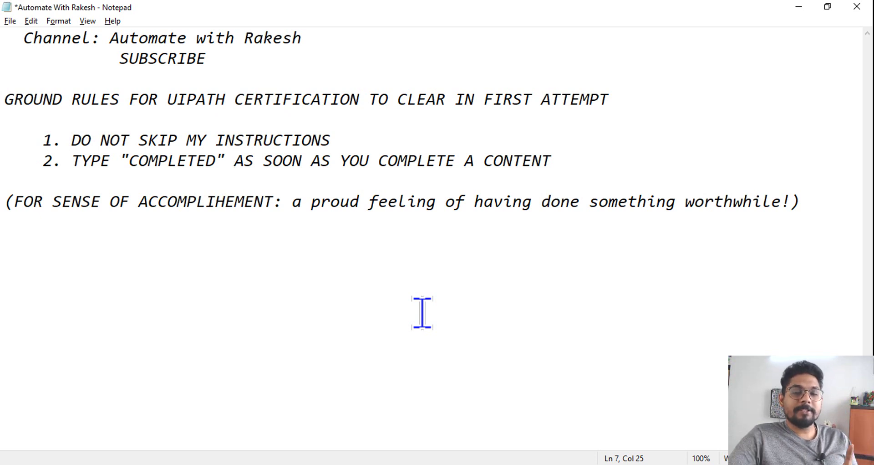
pyautogui.moveTo(70, 139); pyautogui.dragTo(383, 132)
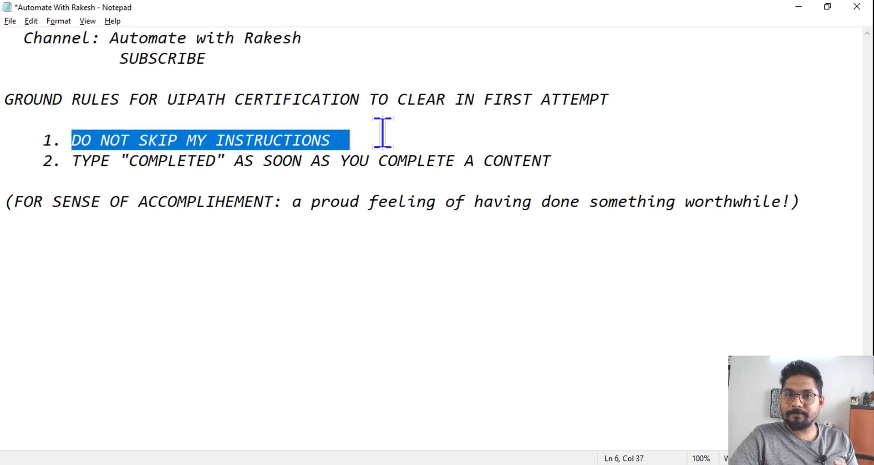
pyautogui.click(555, 173)
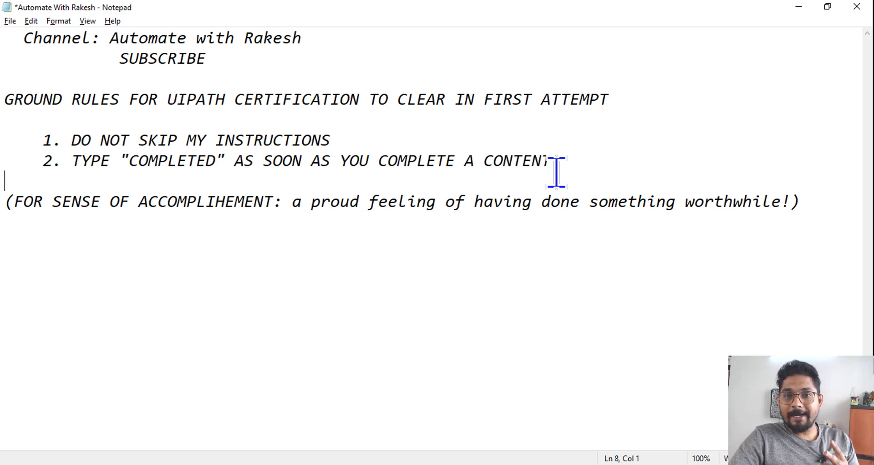
pyautogui.moveTo(81, 165); pyautogui.dragTo(525, 152)
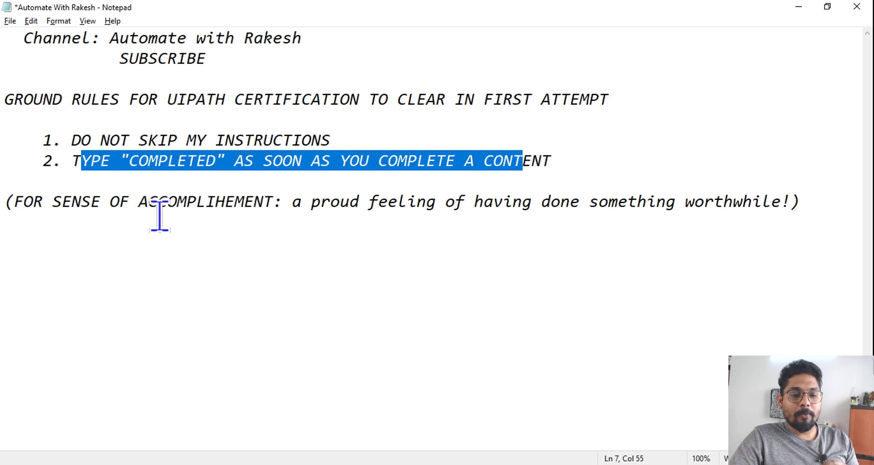
pyautogui.moveTo(24, 211); pyautogui.dragTo(285, 202)
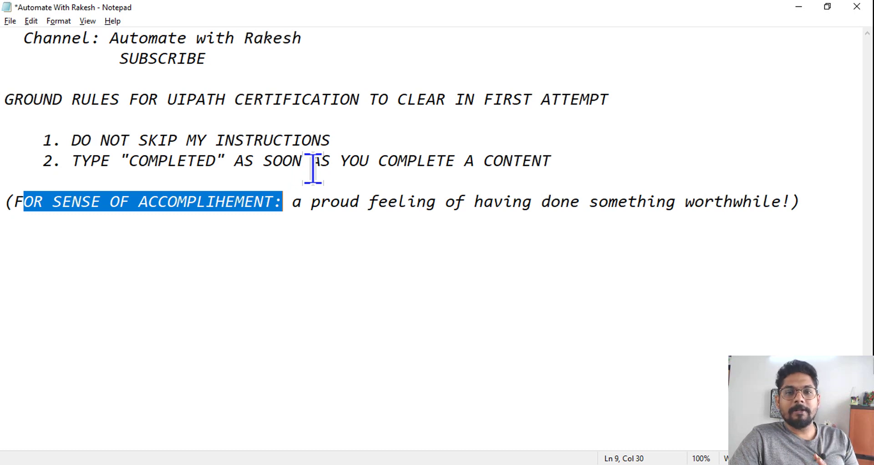
pyautogui.click(799, 7)
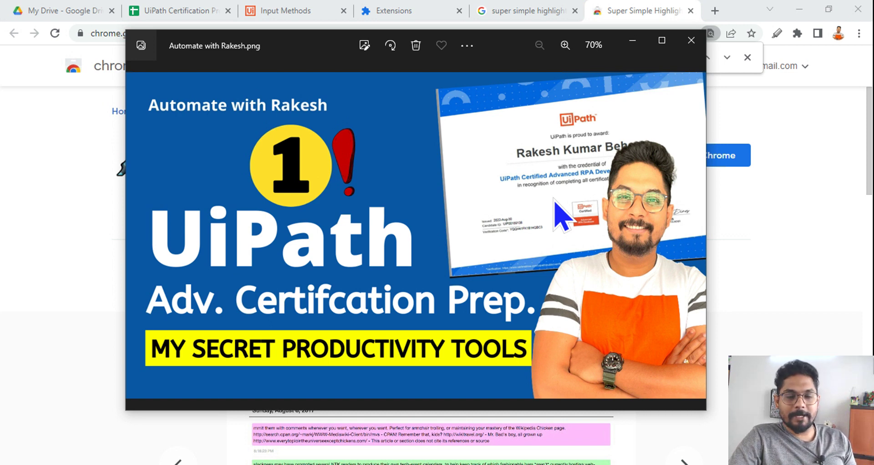
# Close the picture and look through the sample questions in Sheet1, returning to the UiPath Adv Cert Q&A sheet.
pyautogui.hotkey('alt', 'F4')
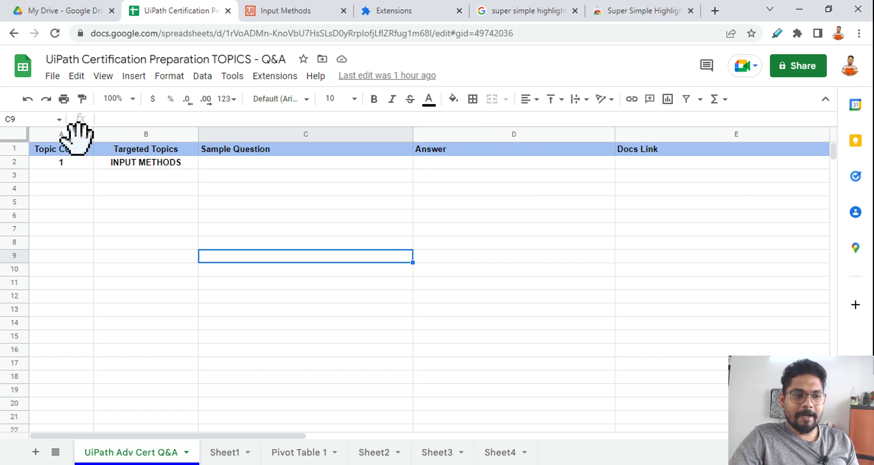
pyautogui.click(228, 452)
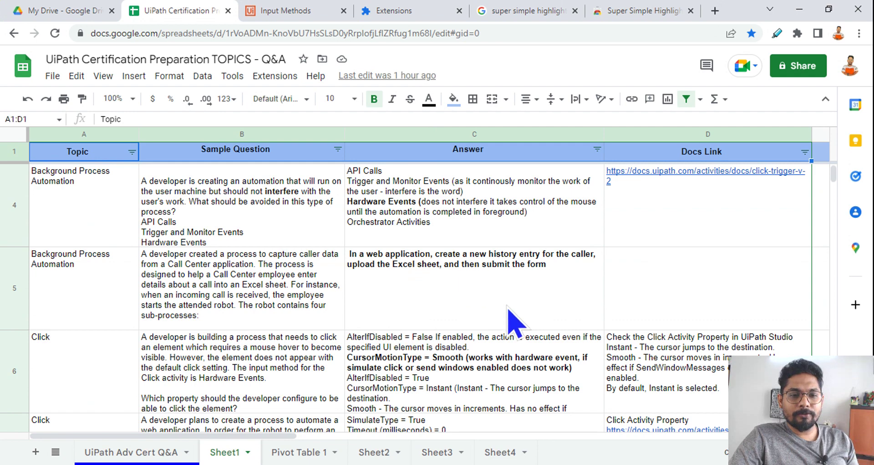
pyautogui.scroll(-5, 508, 319)
pyautogui.scroll(-15, 509, 309)
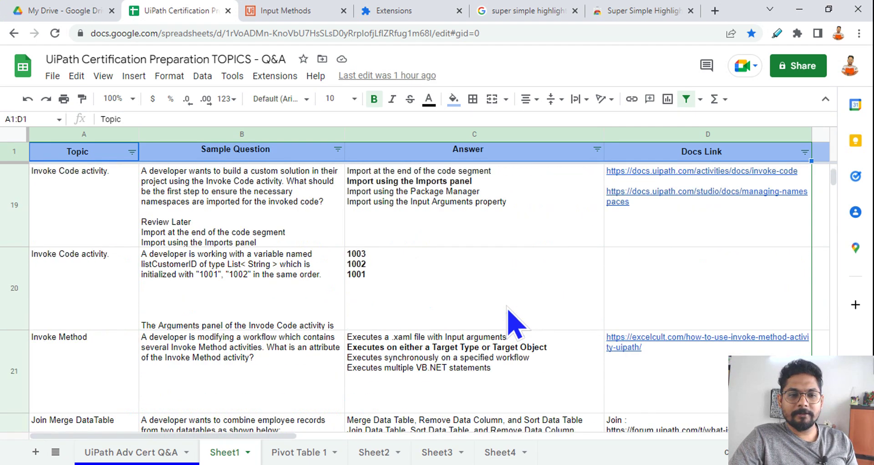
pyautogui.scroll(-14, 519, 219)
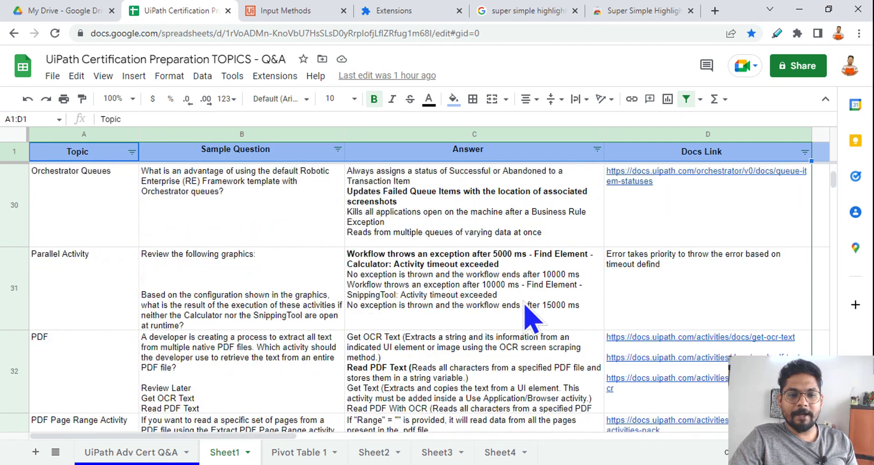
pyautogui.scroll(-1, 524, 305)
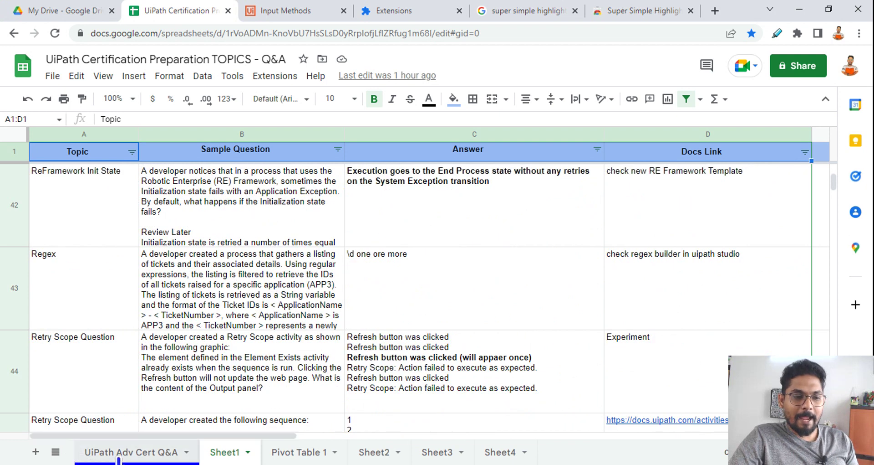
pyautogui.click(123, 452)
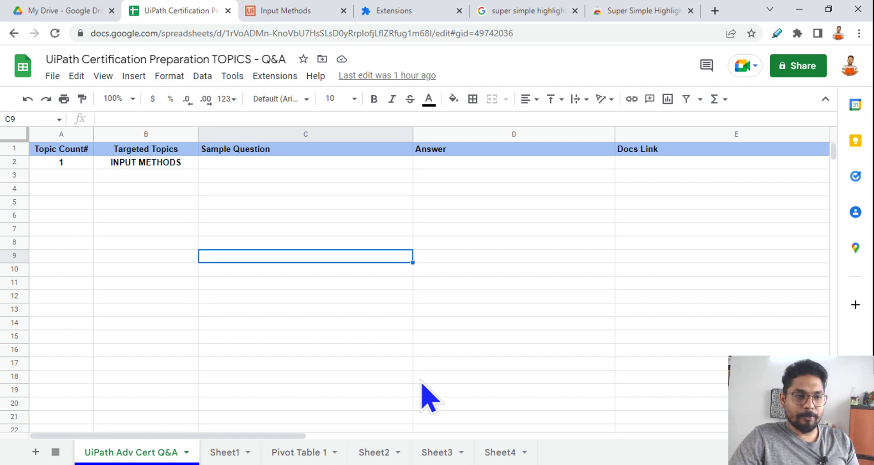
# Check My Drive, then review the topic, sample question, answer and docs link columns of the UiPath Adv Cert Q&A sheet.
pyautogui.click(62, 11)
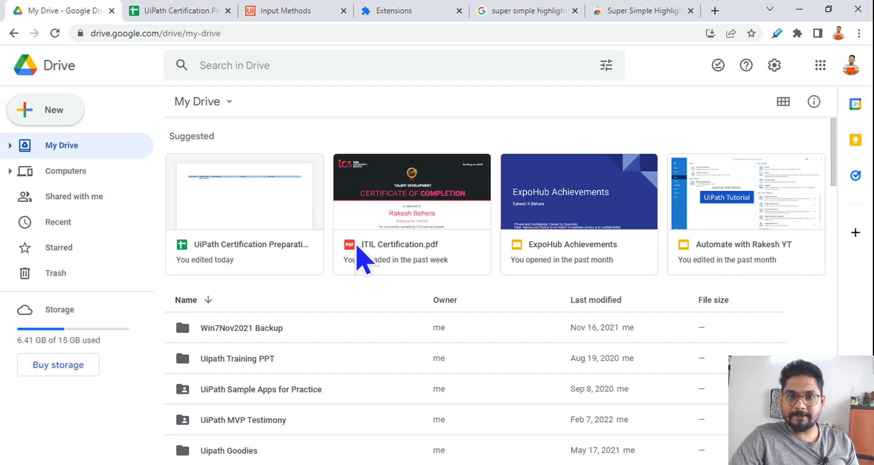
pyautogui.click(173, 13)
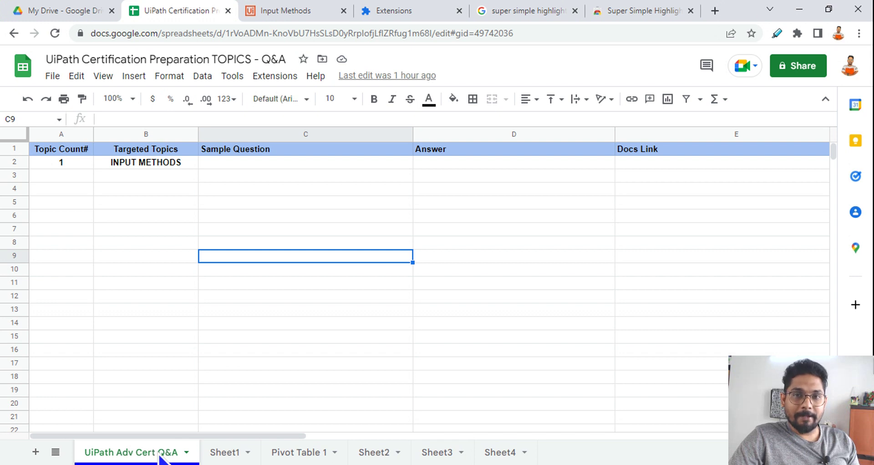
pyautogui.click(67, 133)
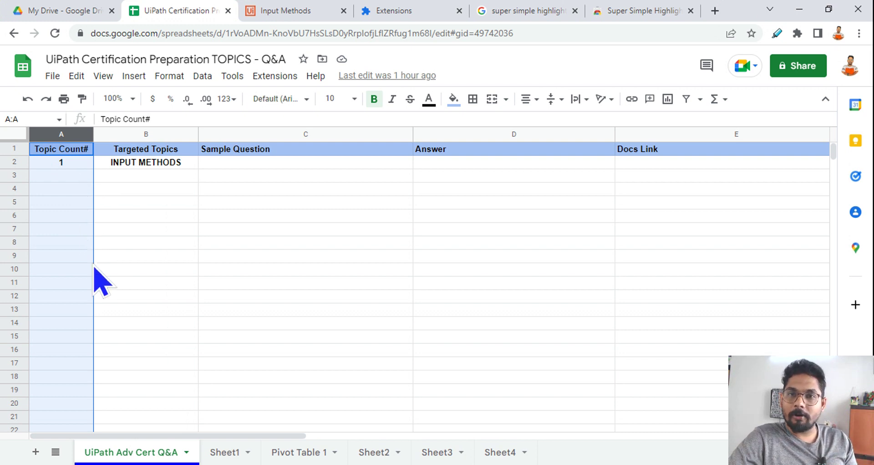
pyautogui.click(170, 152)
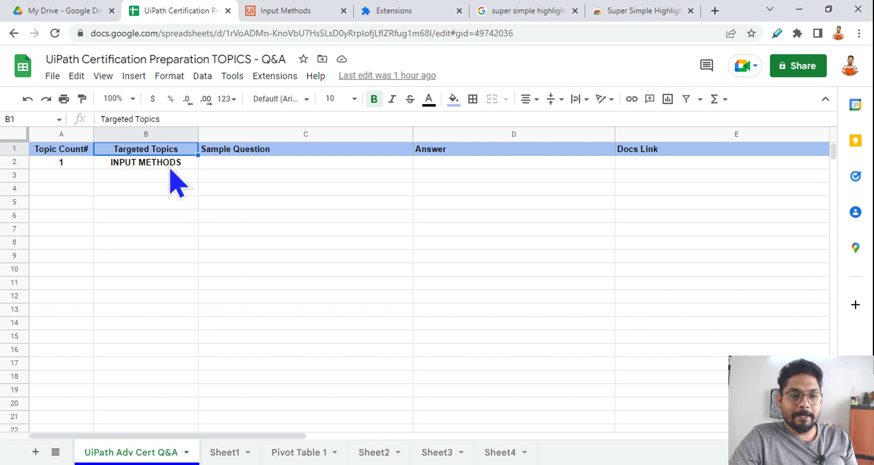
pyautogui.click(287, 152)
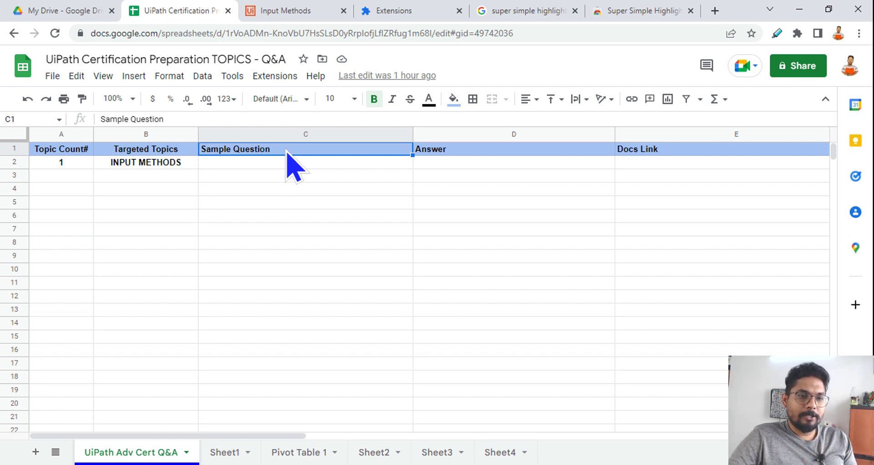
pyautogui.click(289, 167)
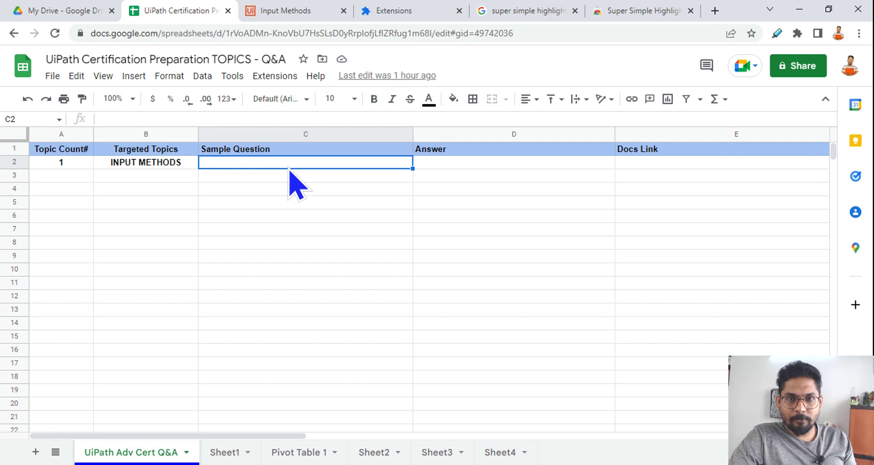
pyautogui.click(462, 162)
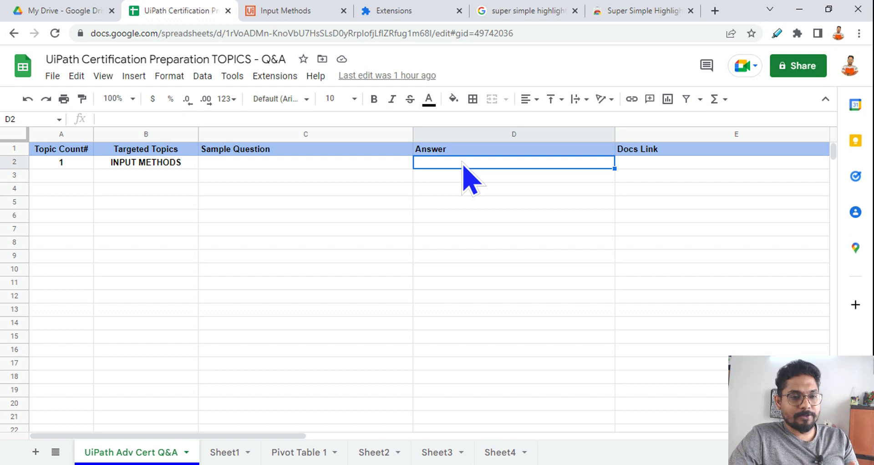
pyautogui.click(637, 162)
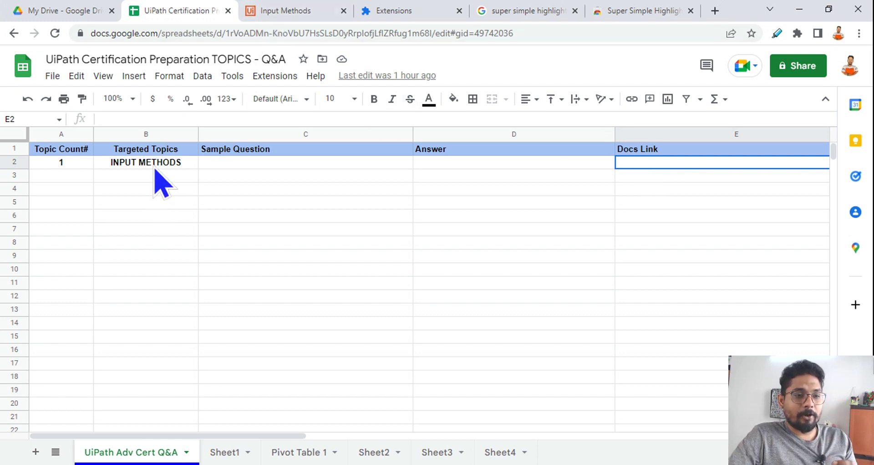
# Examine the UiPath Input Methods documentation page, including the capability comparison table and the sentence about the Default method.
pyautogui.click(283, 11)
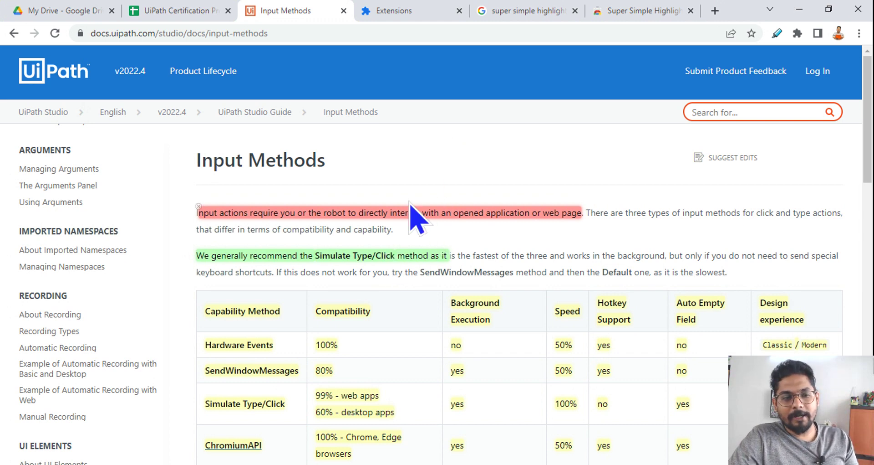
pyautogui.scroll(-7, 384, 260)
pyautogui.scroll(4, 403, 273)
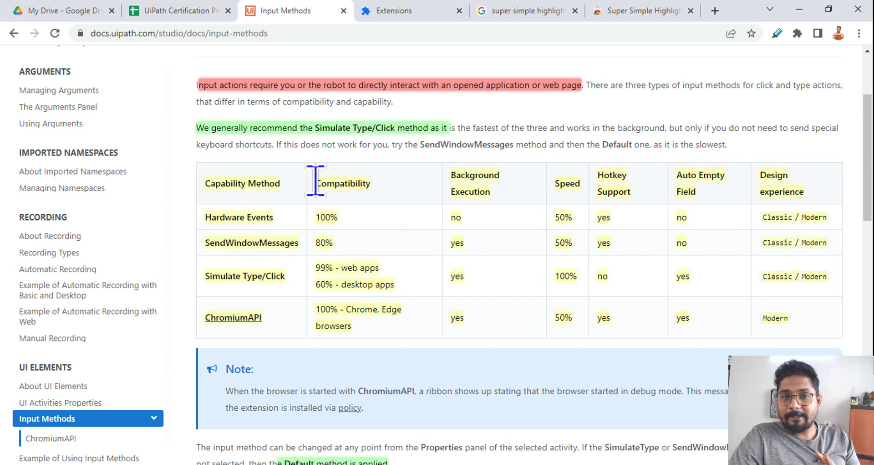
pyautogui.scroll(2, 287, 137)
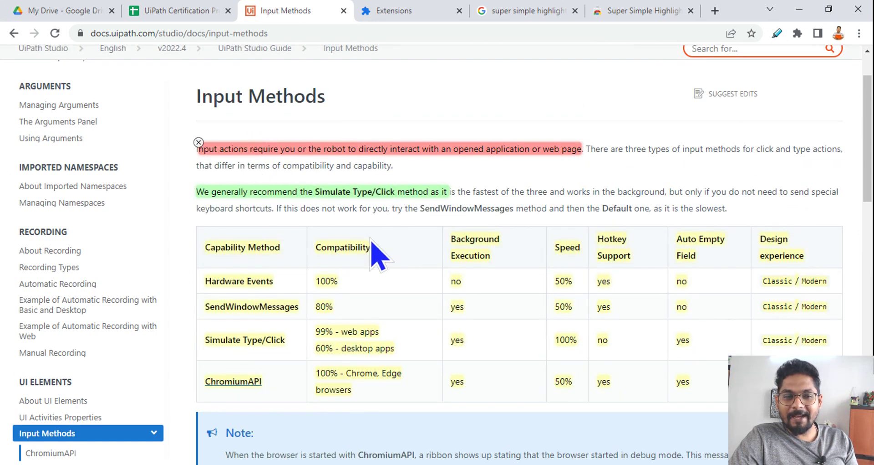
pyautogui.scroll(-3, 371, 248)
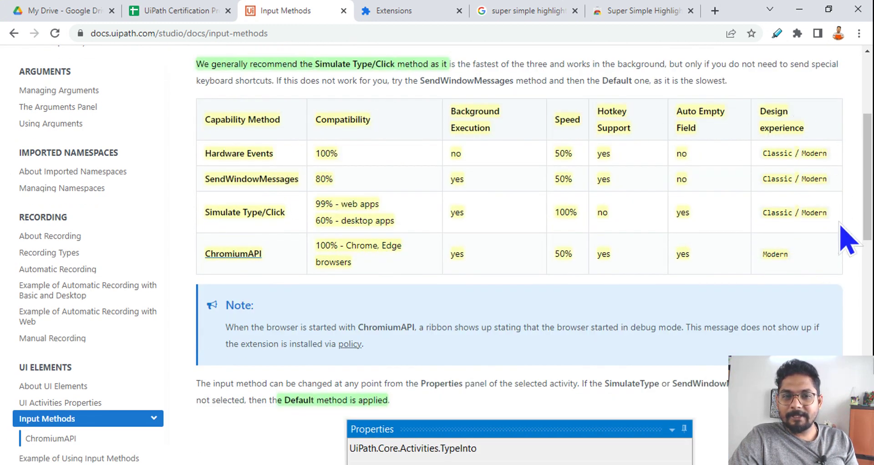
pyautogui.scroll(4, 847, 238)
pyautogui.scroll(-2, 624, 283)
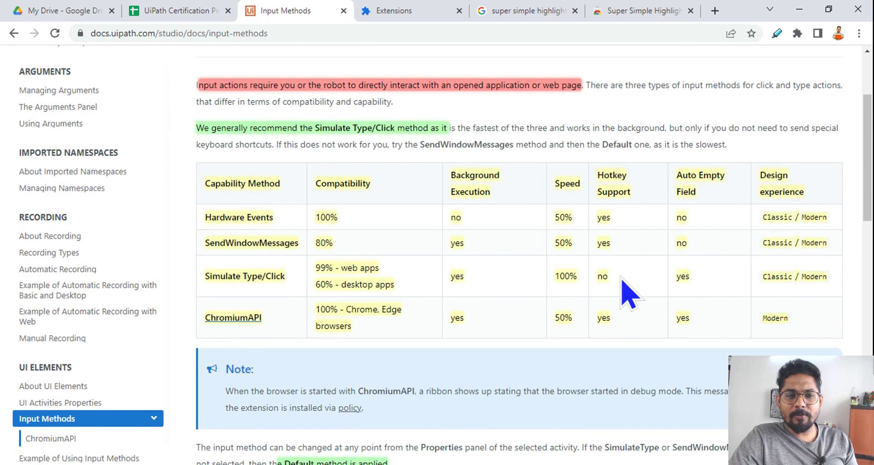
pyautogui.scroll(1, 631, 292)
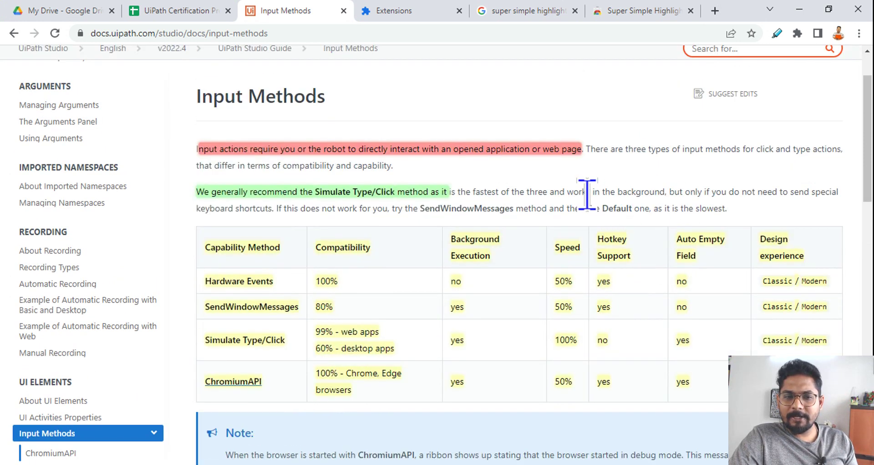
pyautogui.moveTo(599, 208); pyautogui.dragTo(712, 209)
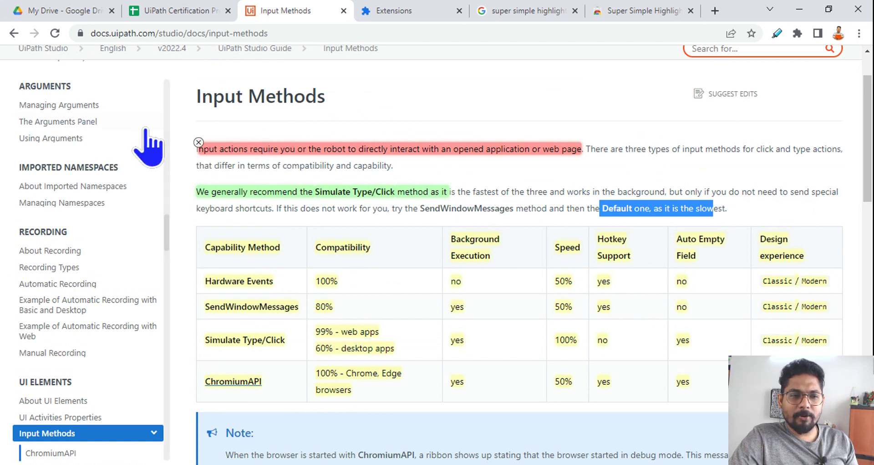
# Highlight the two introductory paragraphs of the Input Methods page in red with Super Simple Highlighter.
pyautogui.moveTo(199, 145); pyautogui.dragTo(760, 219)
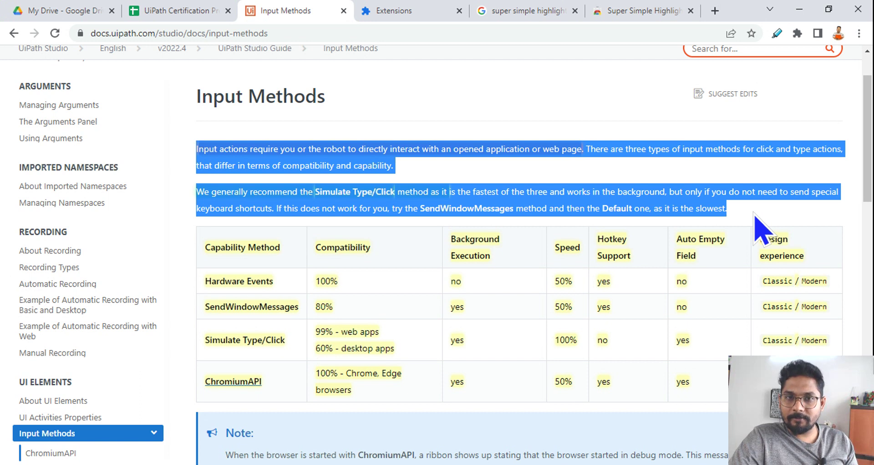
pyautogui.rightClick(559, 192)
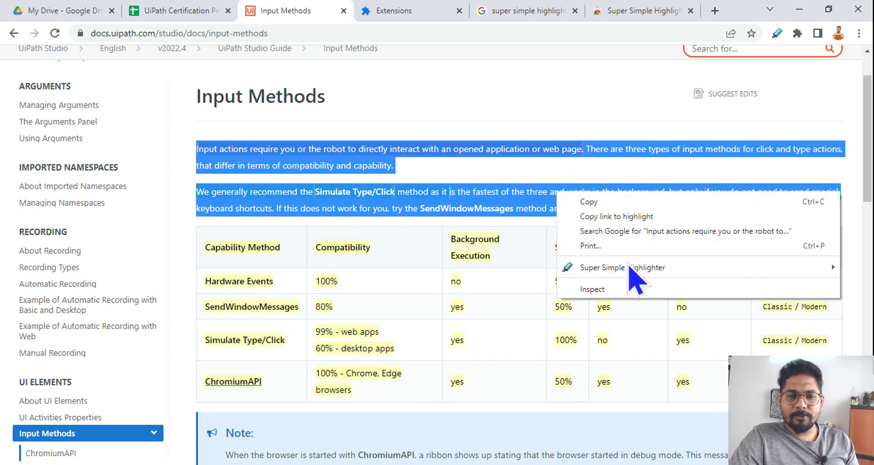
pyautogui.moveTo(631, 268)
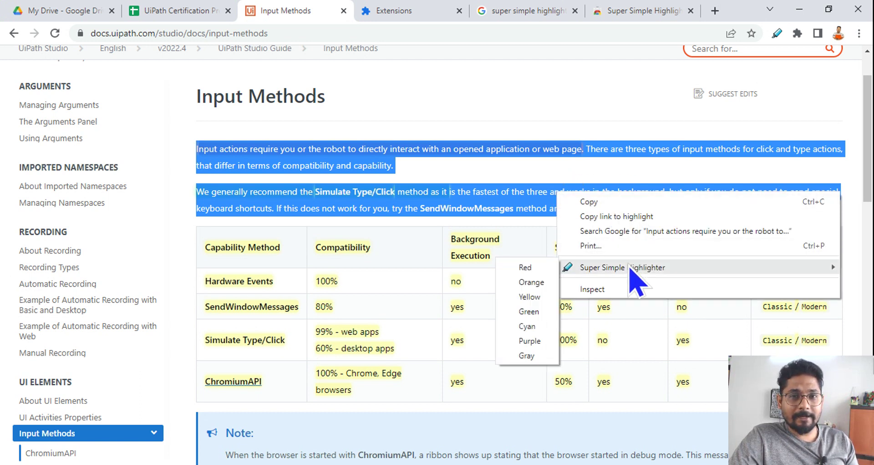
pyautogui.click(526, 268)
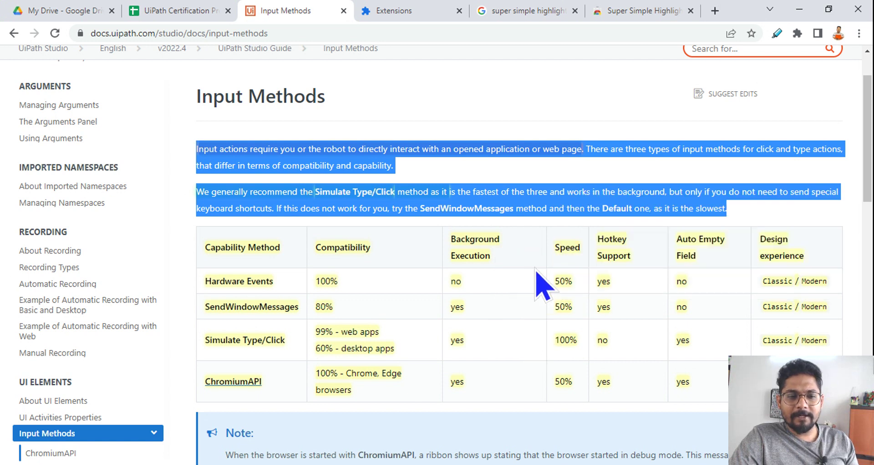
# Highlight the word "background" in the second introductory paragraph in cyan with Super Simple Highlighter.
pyautogui.doubleClick(629, 191)
pyautogui.rightClick(629, 190)
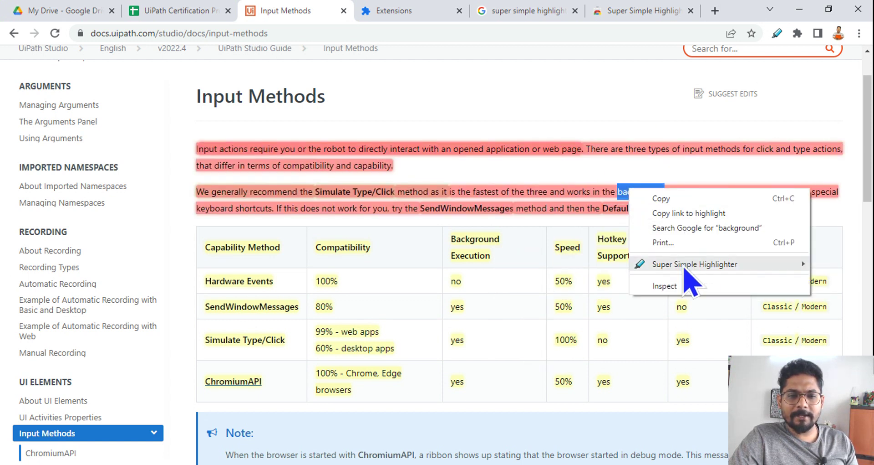
pyautogui.moveTo(684, 266)
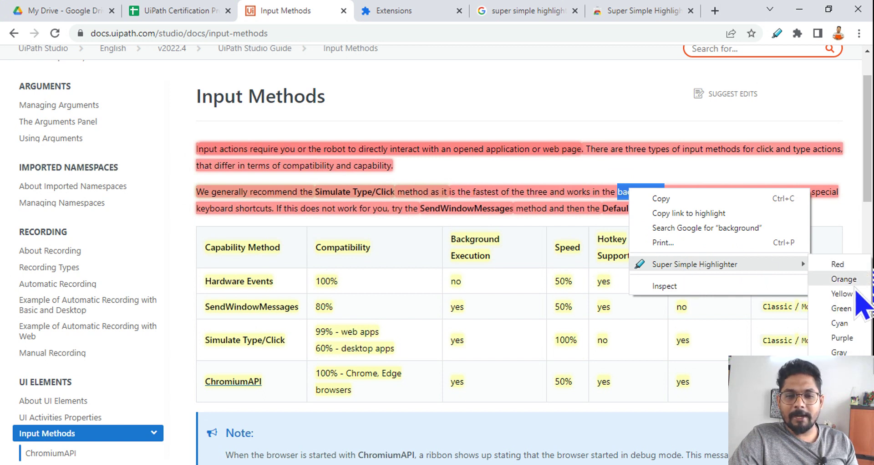
pyautogui.click(840, 323)
pyautogui.click(704, 96)
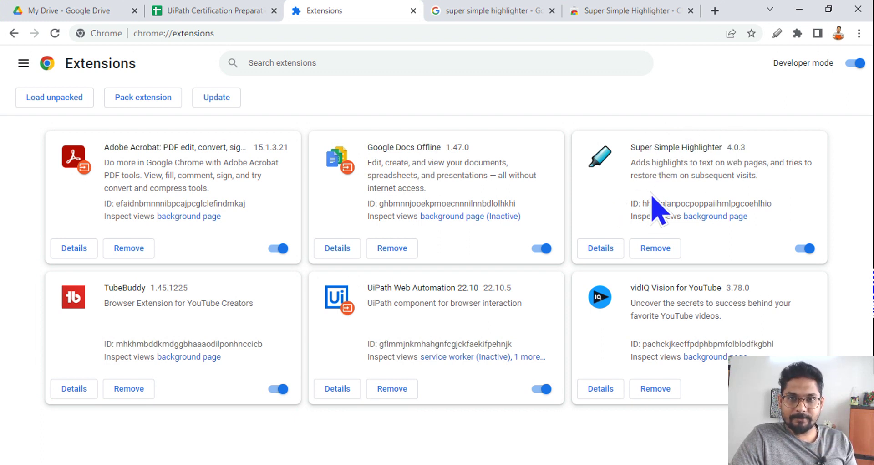
# Review the Google results for Super Simple Highlighter and read the extension's overview on its Chrome Web Store page.
pyautogui.click(469, 11)
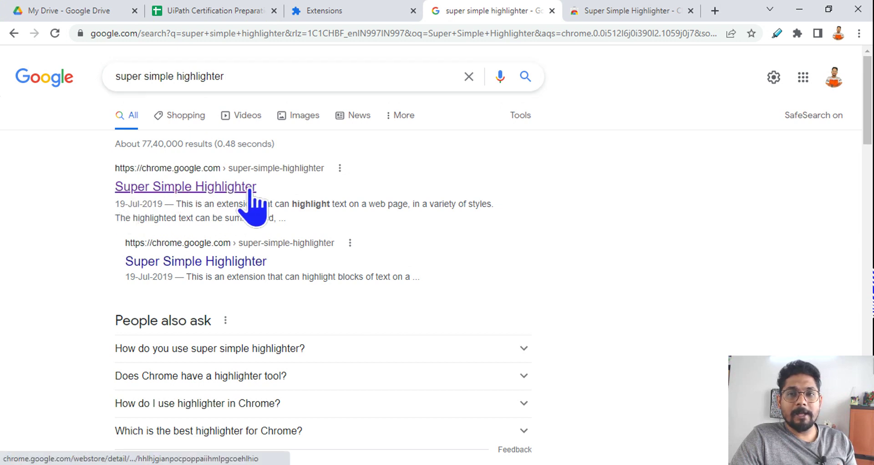
pyautogui.click(615, 13)
pyautogui.scroll(-3, 478, 253)
pyautogui.scroll(3, 456, 237)
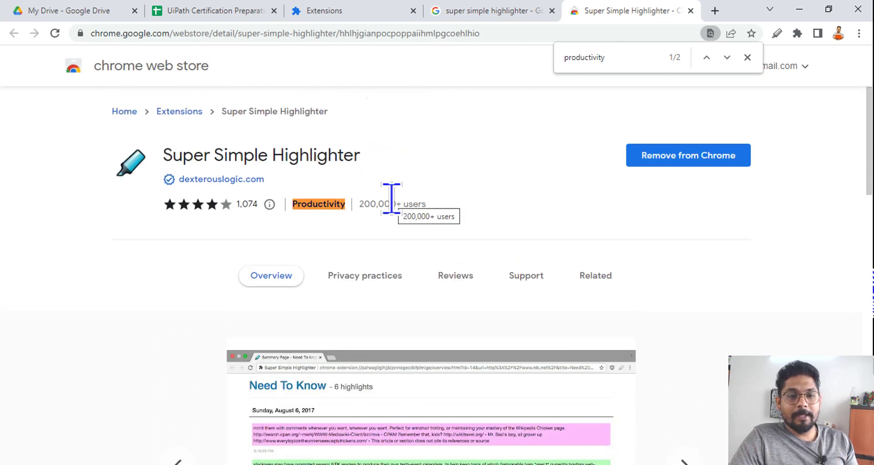
pyautogui.scroll(-12, 396, 214)
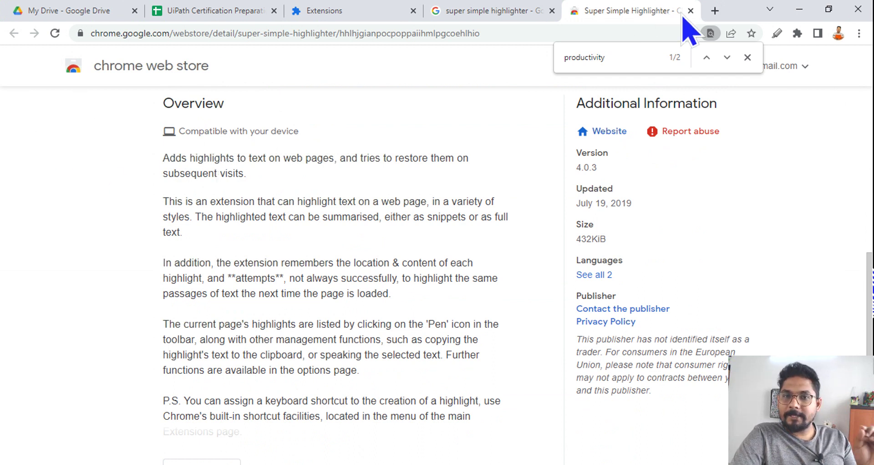
# Reopen the UiPath Input Methods page in a new tab by searching "input methods uipath docs" and check its saved highlights.
pyautogui.click(715, 10)
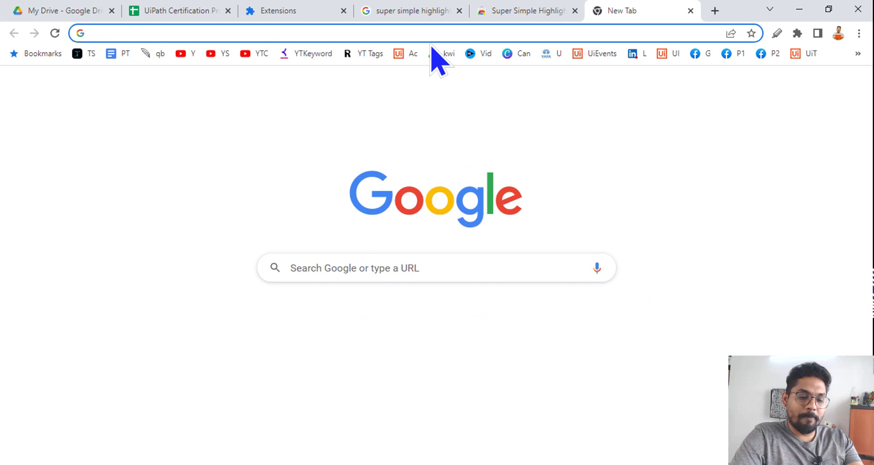
pyautogui.write('INPUT')
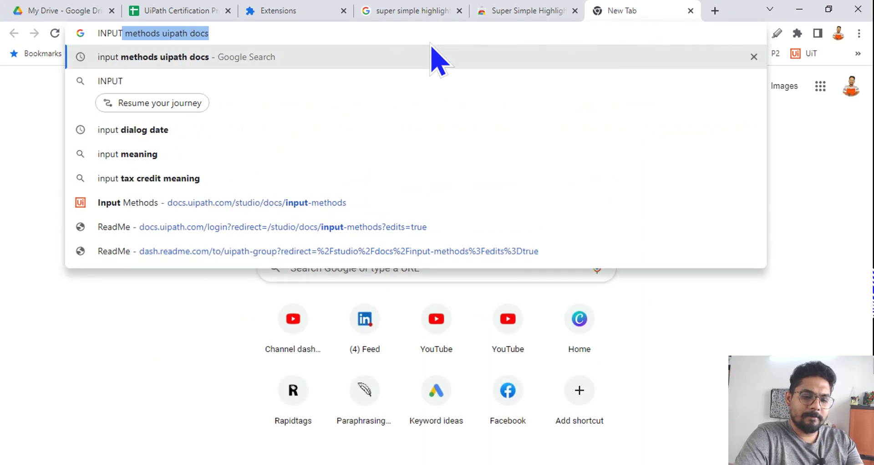
pyautogui.click(438, 57)
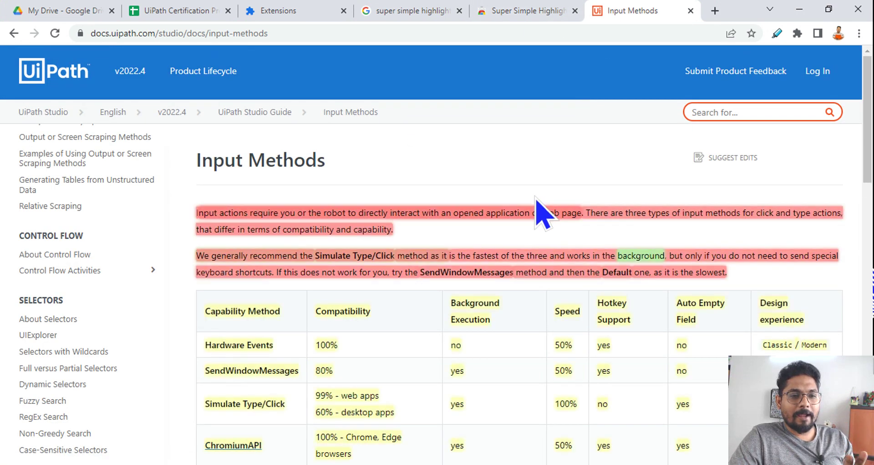
pyautogui.scroll(-3, 437, 157)
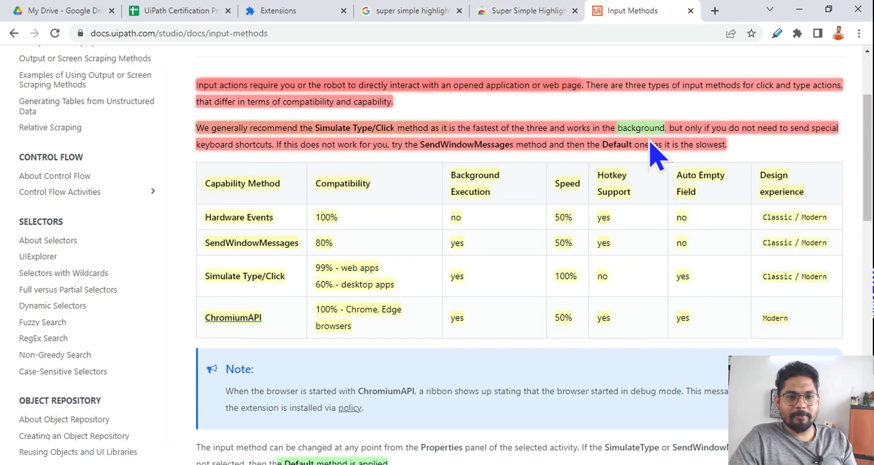
pyautogui.moveTo(644, 128)
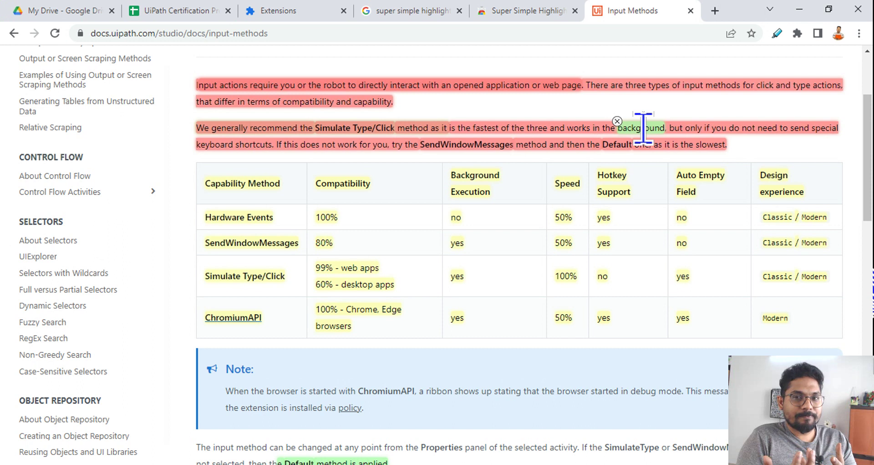
# Copy the Input Methods page's URL into the Docs Link cell of the INPUT METHODS row in the UiPath Adv Cert Q&A sheet.
pyautogui.click(266, 34)
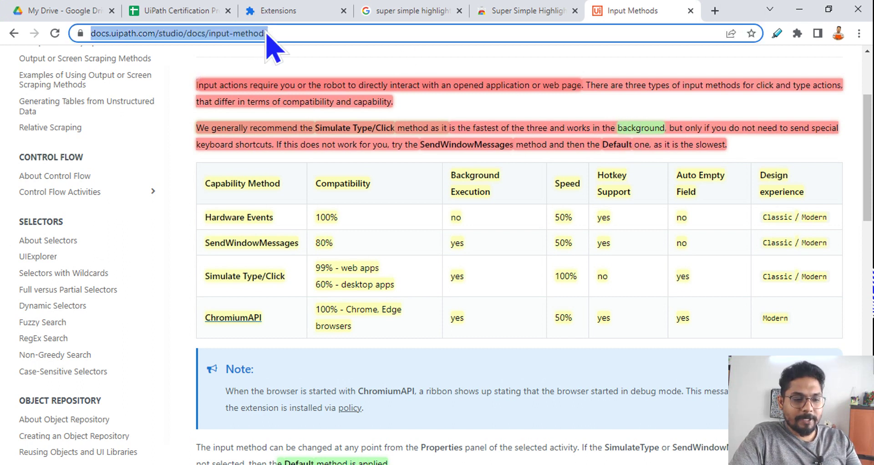
pyautogui.click(169, 11)
pyautogui.doubleClick(672, 163)
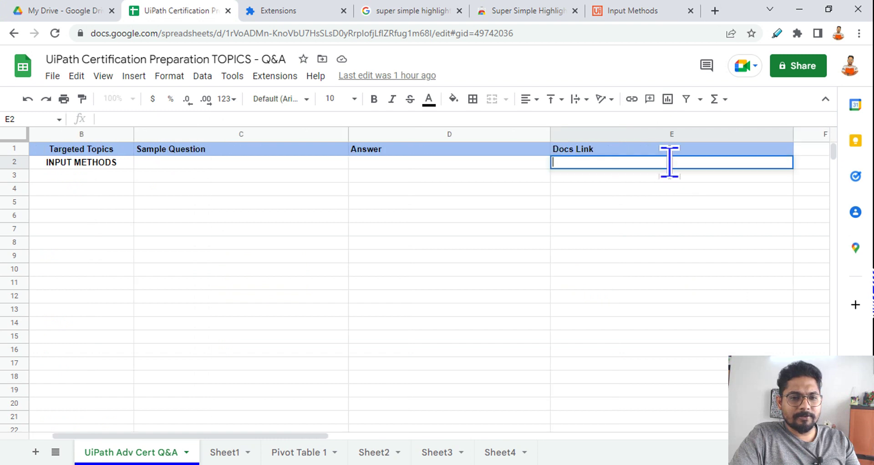
pyautogui.hotkey('ctrl', 'v')
pyautogui.click(648, 219)
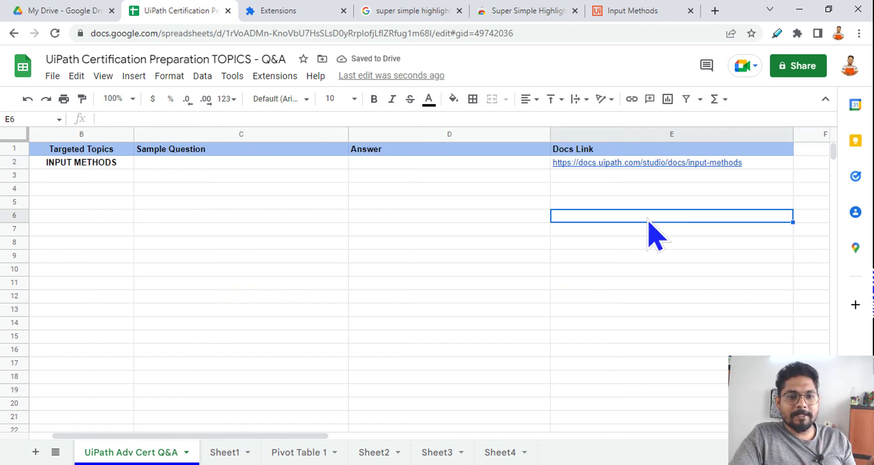
pyautogui.click(558, 229)
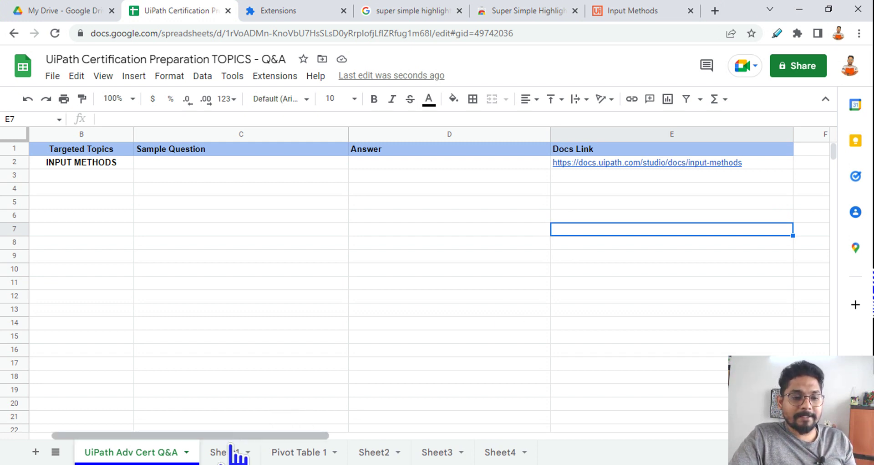
# Review the topics, sample questions, answers and docs links in Sheet1, from the Regex row down to the Workflow analyzer rows.
pyautogui.scroll(-5, 410, 280)
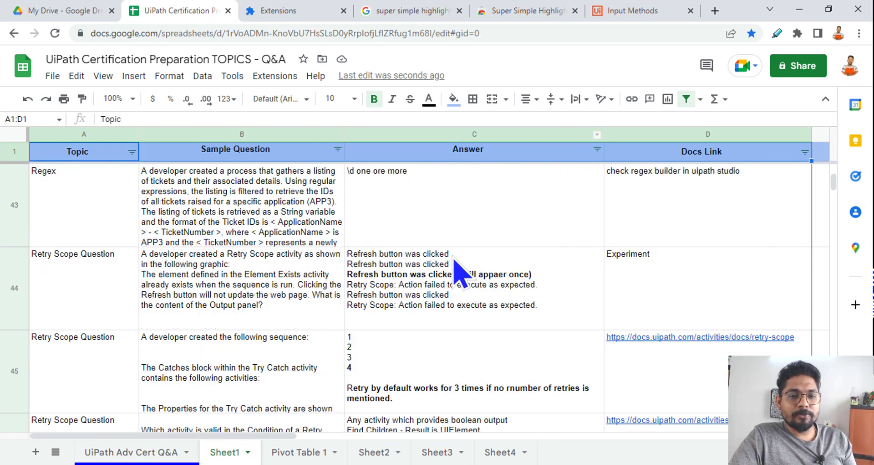
pyautogui.scroll(-3, 437, 276)
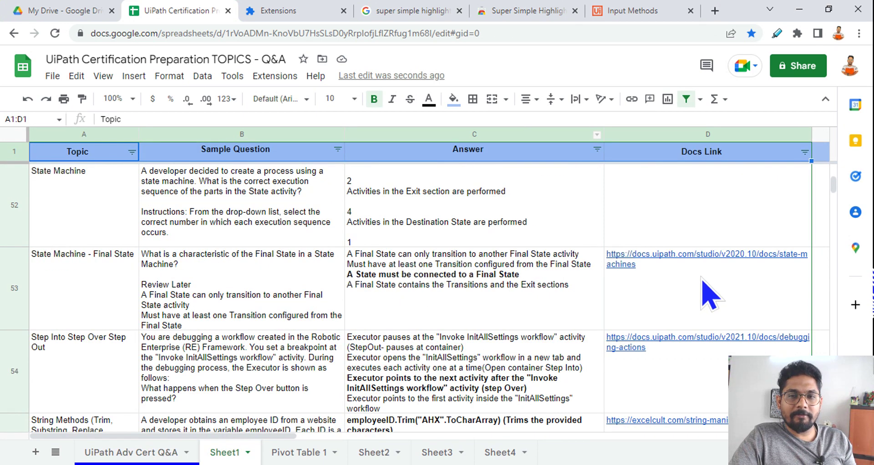
pyautogui.scroll(-3, 660, 314)
pyautogui.scroll(-3, 646, 313)
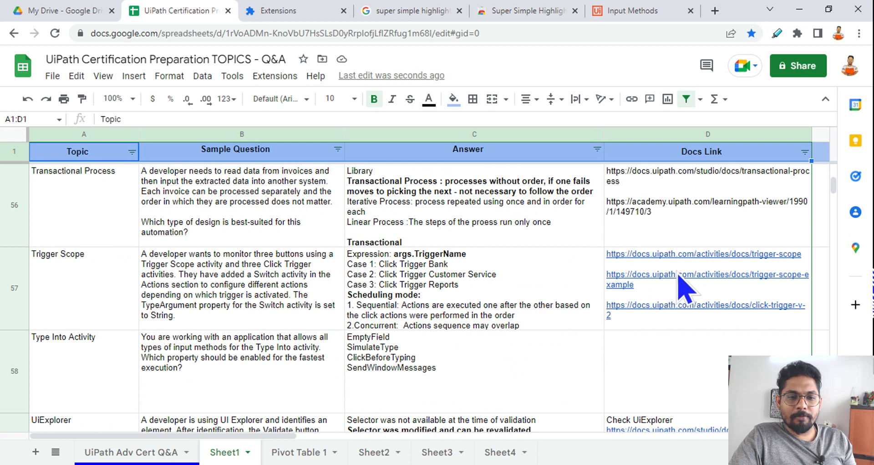
pyautogui.scroll(-3, 675, 282)
pyautogui.scroll(-3, 679, 339)
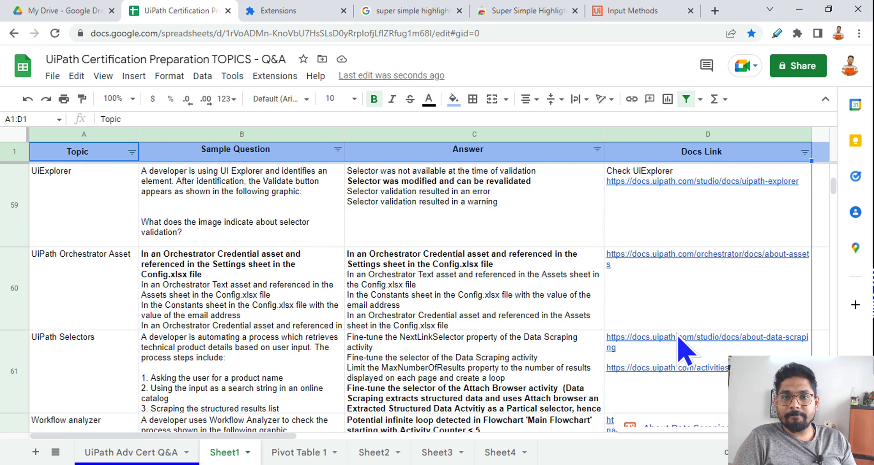
pyautogui.click(155, 452)
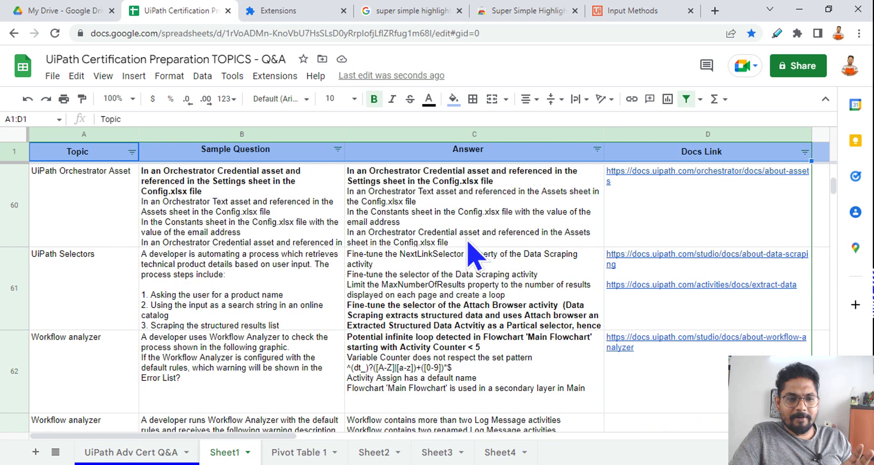
# Examine the Attach Browser explanation in the answer of the UiPath Selectors row and return to the UiPath Adv Cert Q&A sheet.
pyautogui.doubleClick(383, 313)
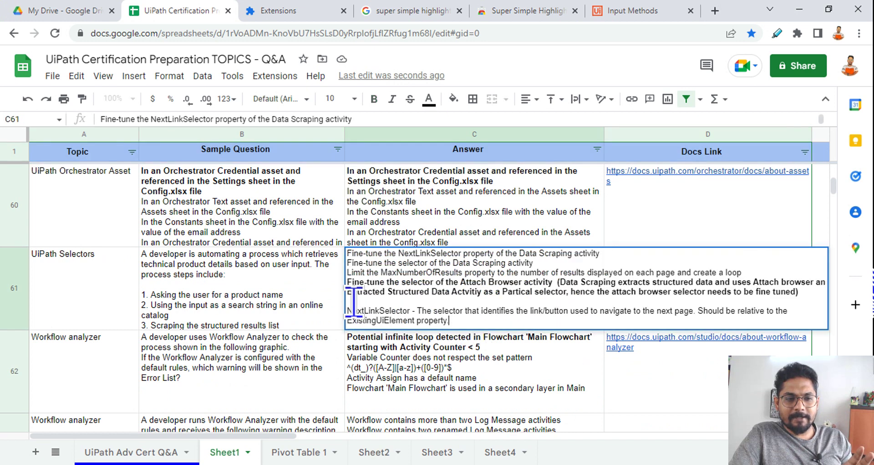
pyautogui.moveTo(476, 281); pyautogui.dragTo(593, 283)
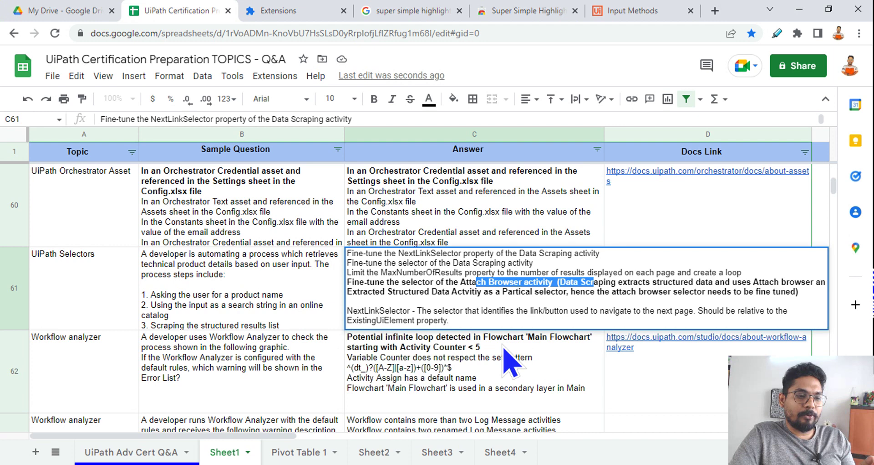
pyautogui.click(157, 452)
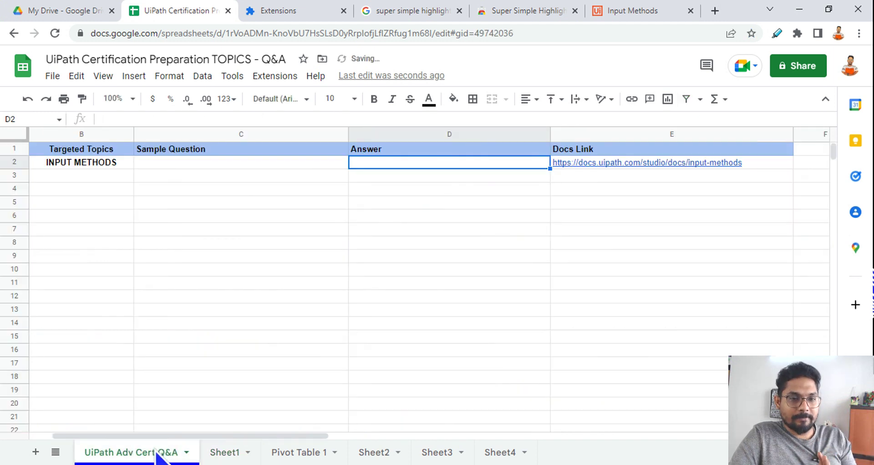